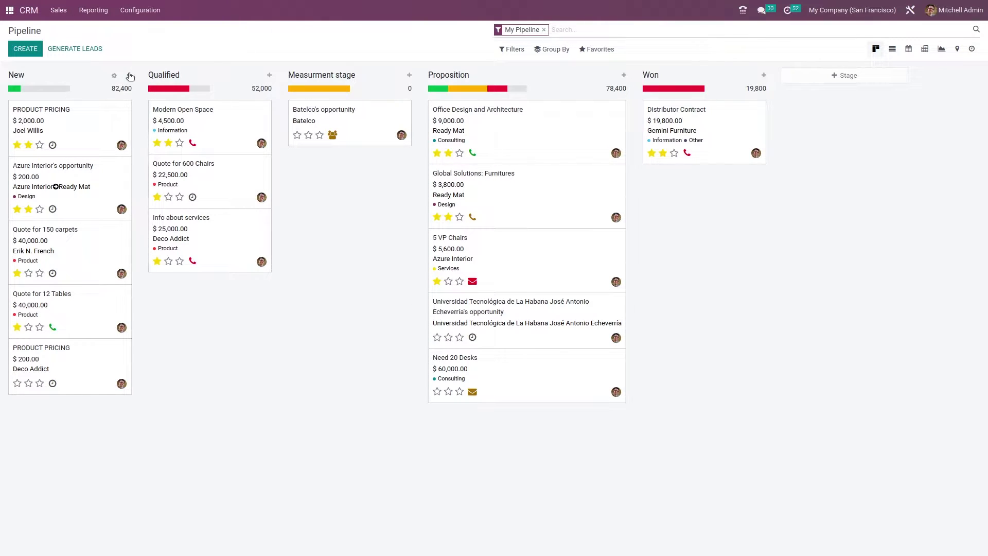
Step: Quick-create an opportunity in New for the customer with their phone number and $2,000 expected revenue
{"action": "left_click", "coordinate": [129, 75]}
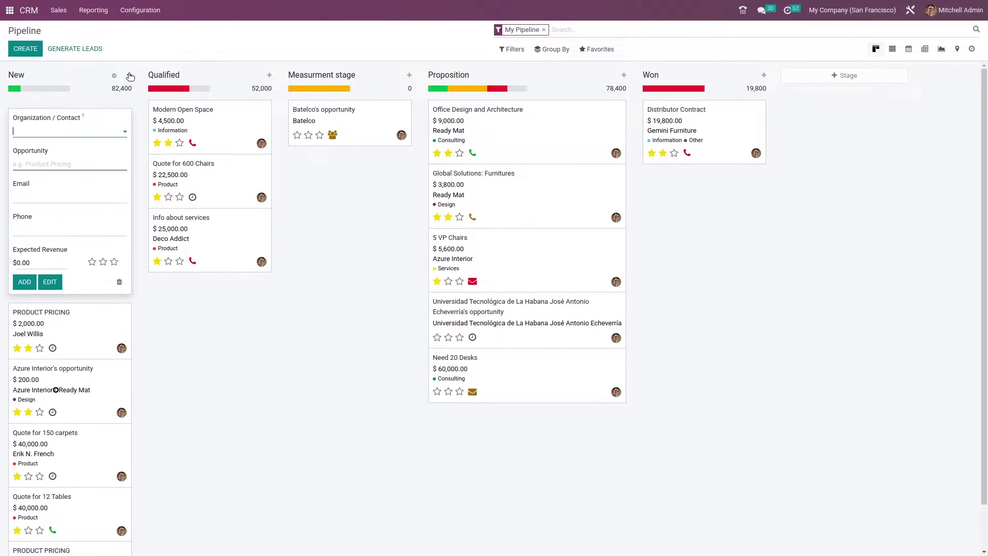
{"action": "left_click", "coordinate": [92, 126]}
{"action": "left_click", "coordinate": [57, 188]}
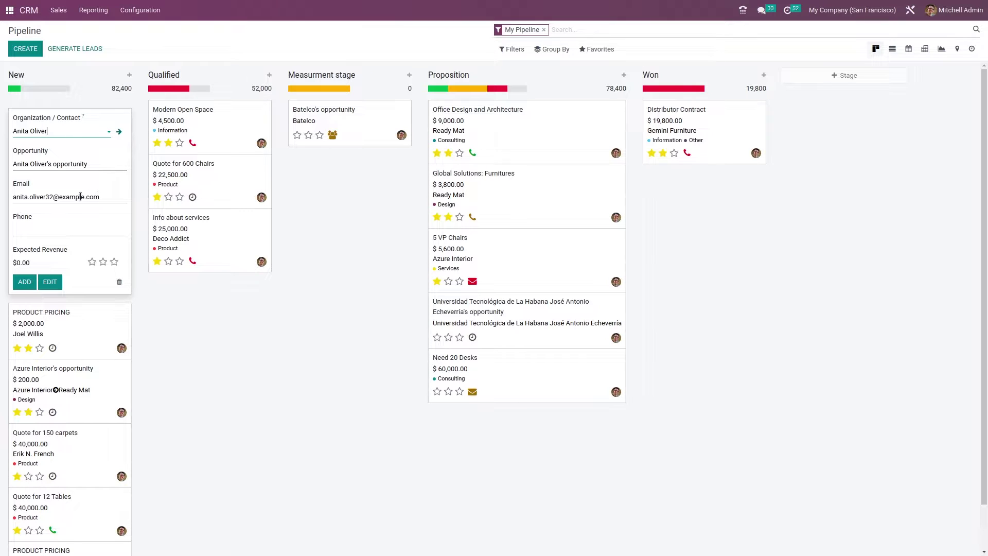
{"action": "left_click", "coordinate": [36, 236]}
{"action": "type", "text": "7855555"}
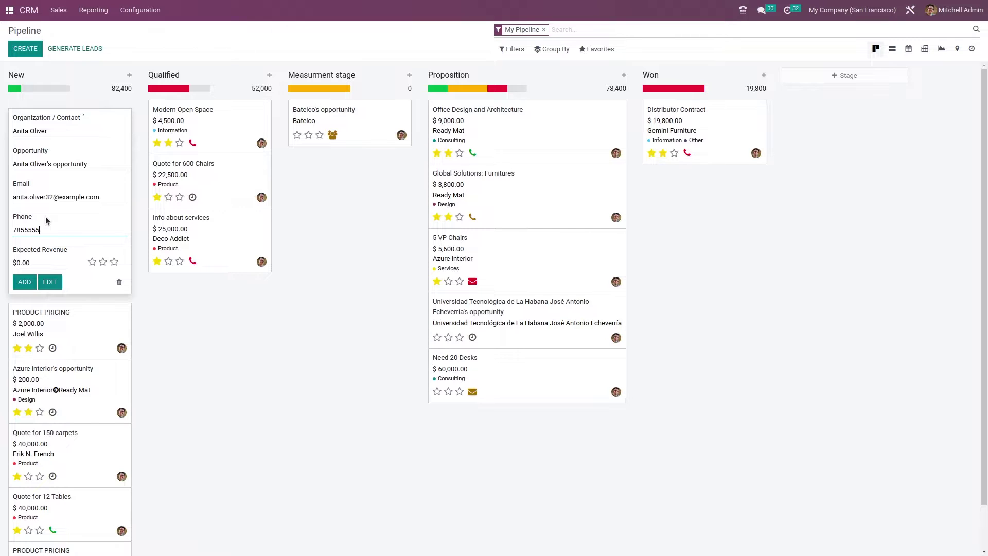
{"action": "left_click", "coordinate": [18, 261]}
{"action": "type", "text": "2000"}
{"action": "left_click", "coordinate": [106, 163]}
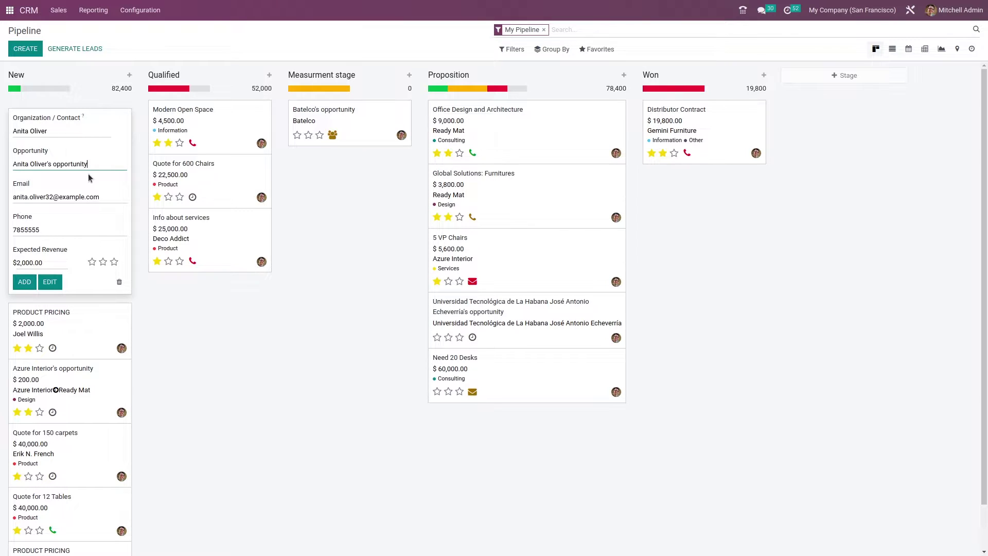
{"action": "left_click", "coordinate": [25, 282]}
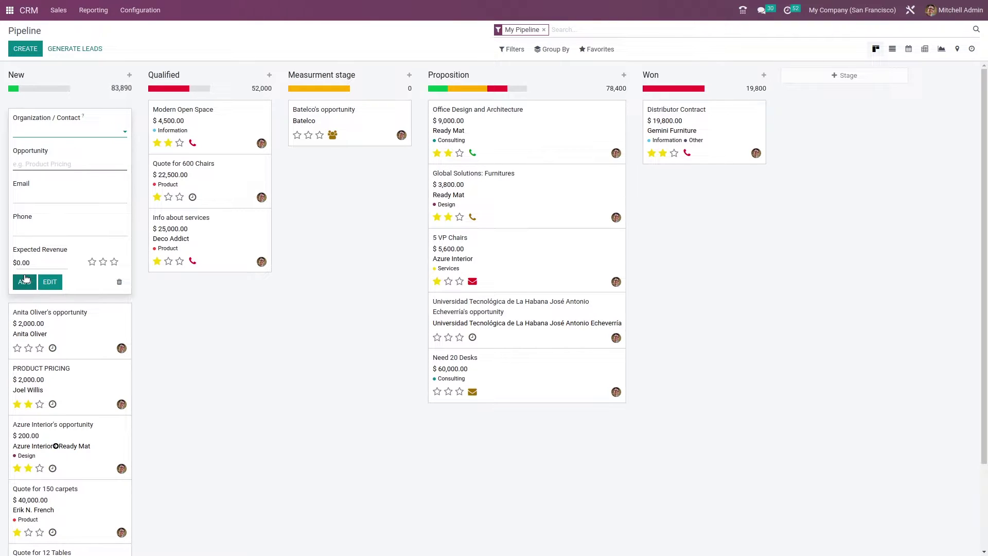
Step: Drag the opportunity card to Qualified, back to New, then open its full record
{"action": "left_click", "coordinate": [119, 282]}
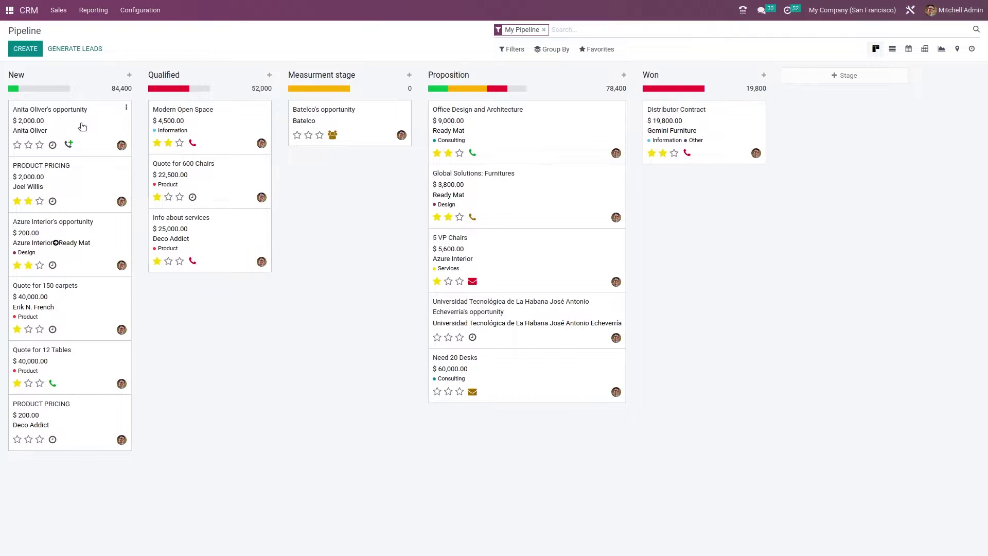
{"action": "left_click_drag", "start_coordinate": [82, 127], "coordinate": [378, 191]}
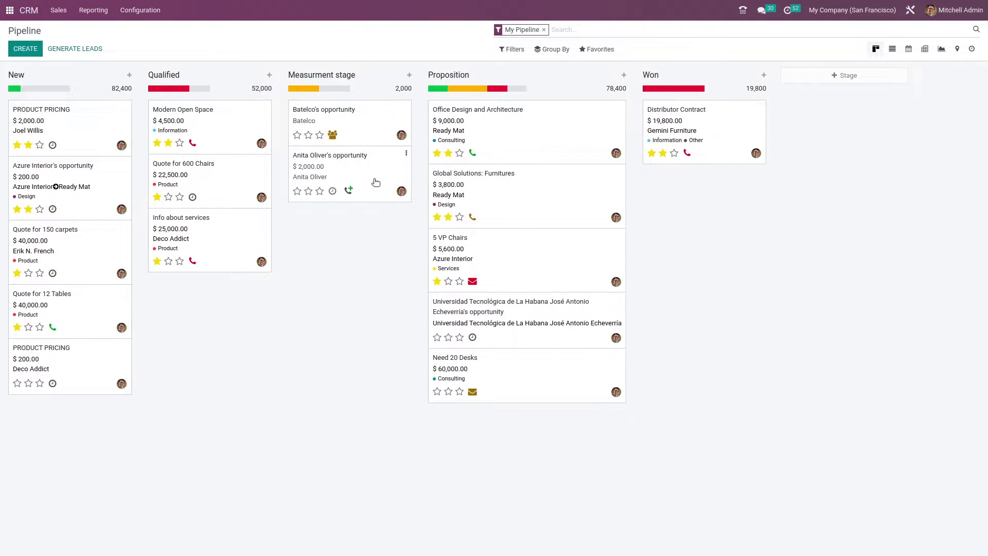
{"action": "left_click_drag", "start_coordinate": [376, 182], "coordinate": [68, 427]}
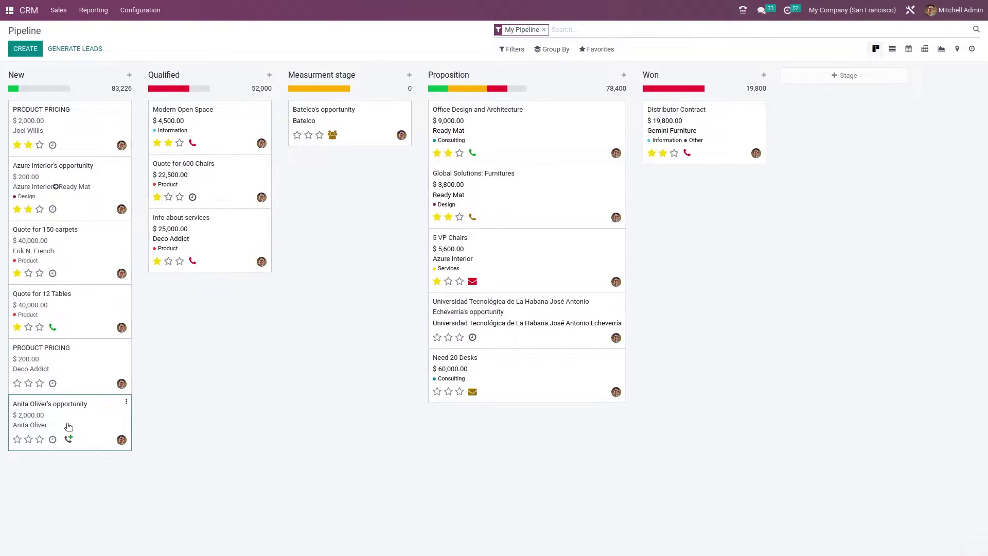
{"action": "left_click", "coordinate": [68, 426]}
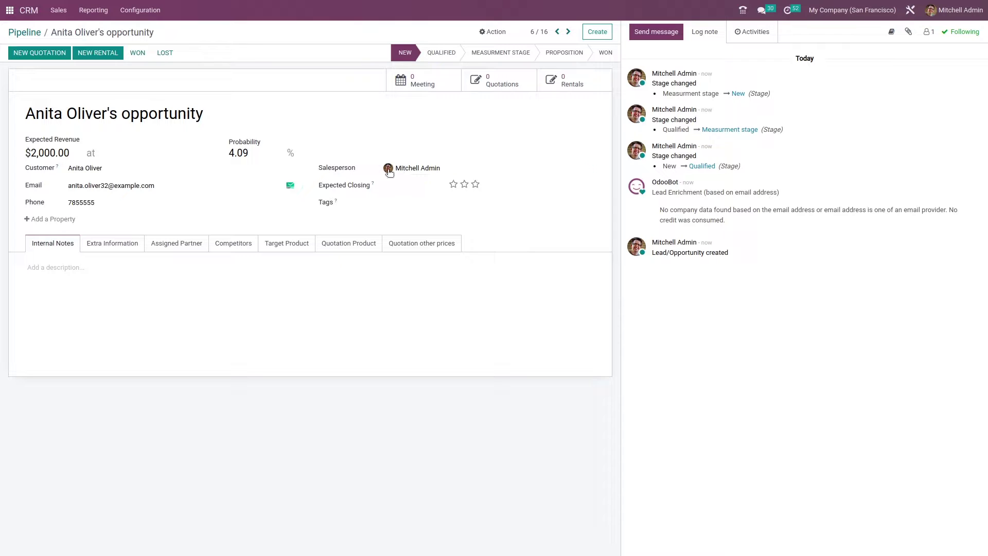
Step: Keep the current user as salesperson and set expected closing to 11/19/2022
{"action": "double_click", "coordinate": [438, 167]}
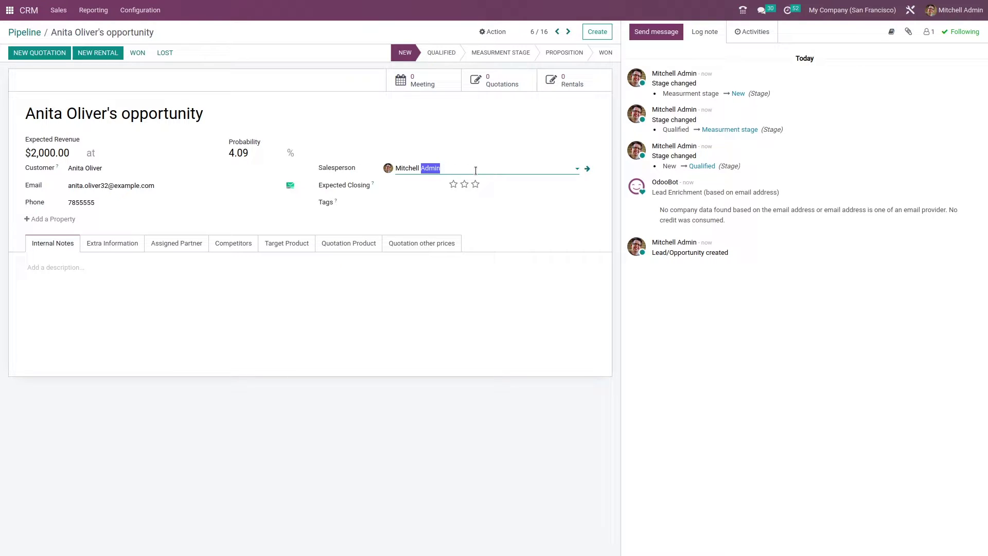
{"action": "left_click", "coordinate": [433, 195]}
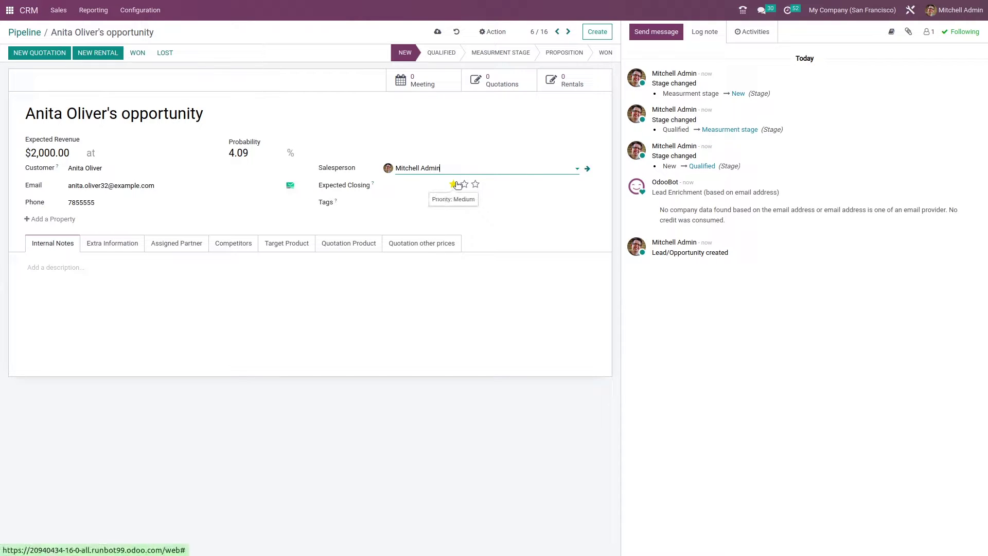
{"action": "left_click", "coordinate": [408, 184]}
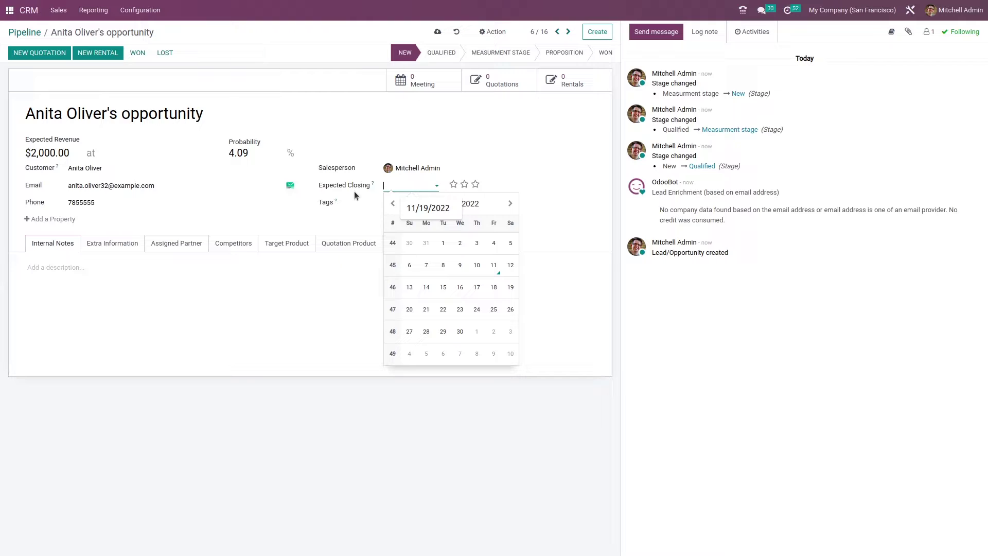
{"action": "left_click", "coordinate": [511, 288]}
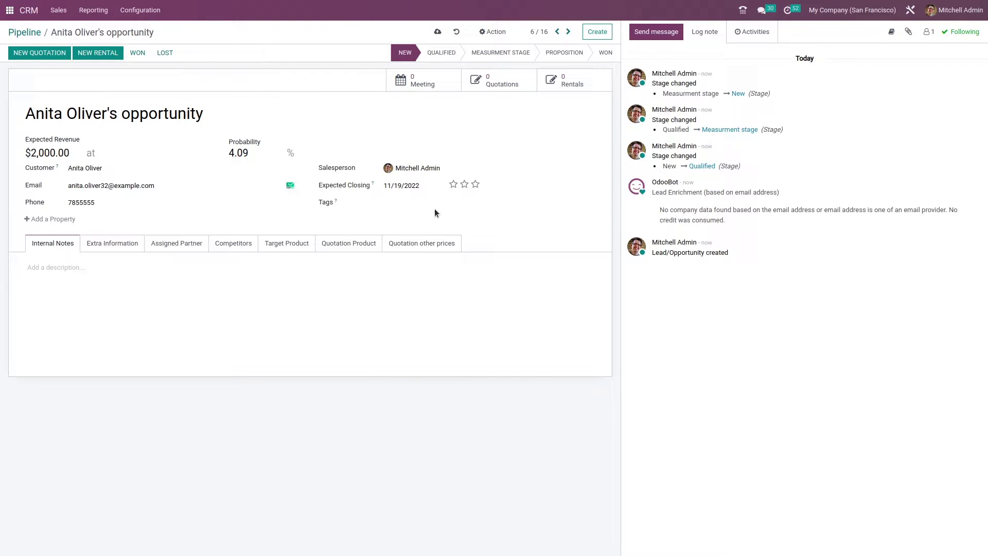
Step: Give the opportunity two-star priority and the Design tag
{"action": "left_click", "coordinate": [464, 186]}
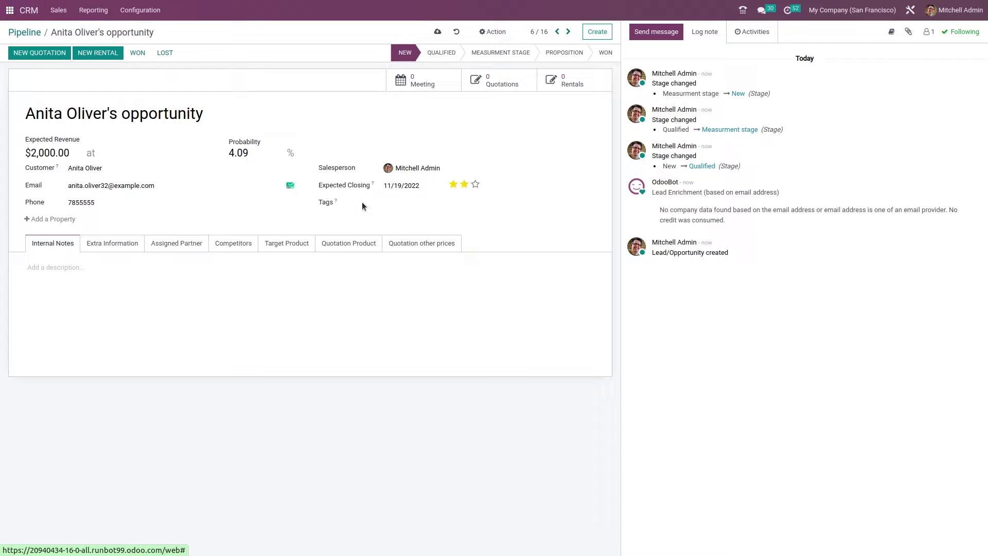
{"action": "left_click", "coordinate": [393, 202]}
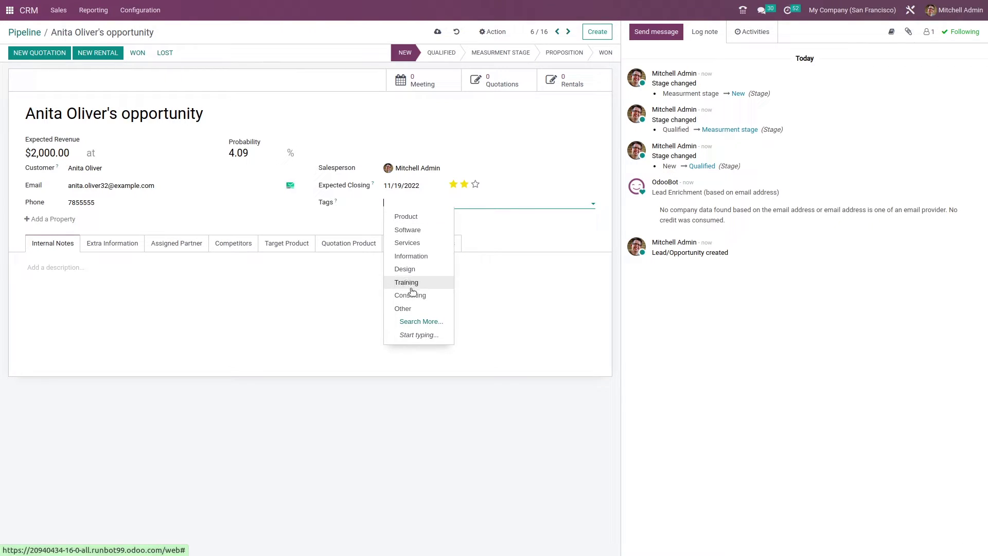
{"action": "left_click", "coordinate": [413, 270]}
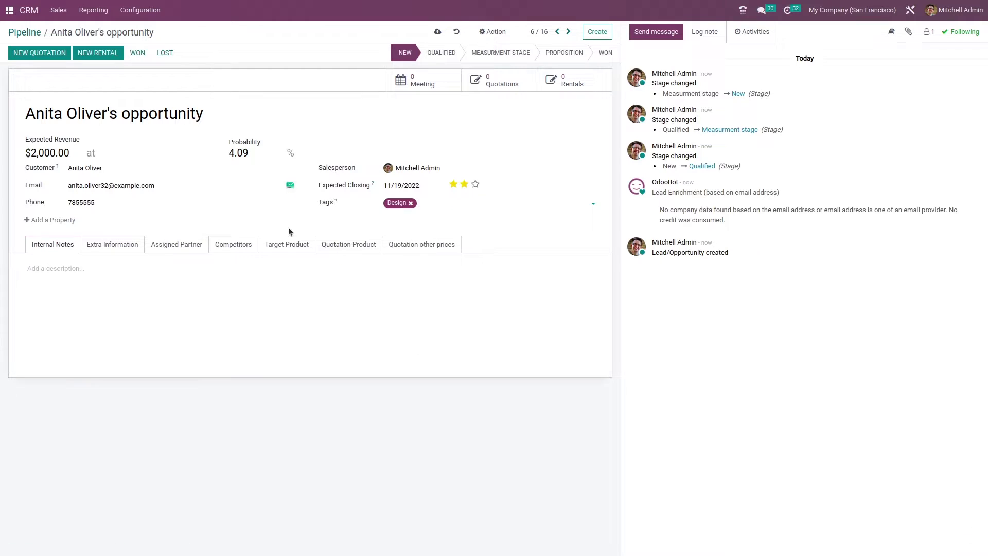
Step: Assign The Jackson Group as the opportunity's partner and start a new quotation
{"action": "left_click", "coordinate": [120, 247]}
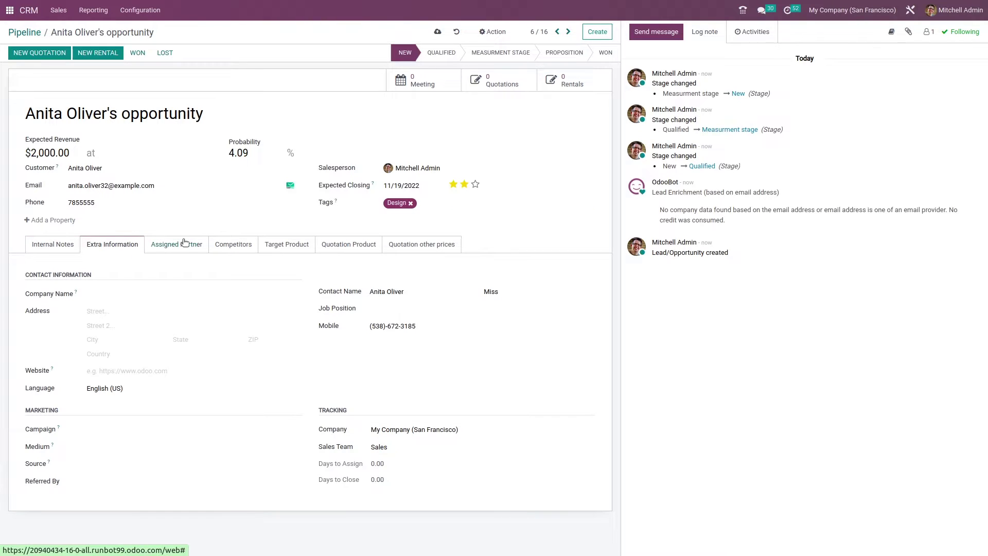
{"action": "left_click", "coordinate": [183, 244]}
{"action": "left_click", "coordinate": [137, 300]}
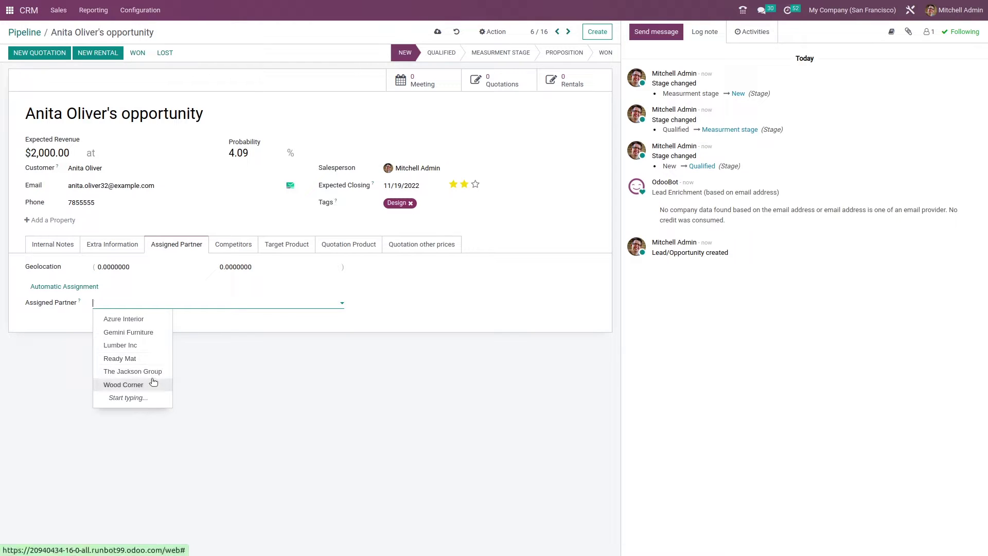
{"action": "left_click", "coordinate": [150, 372]}
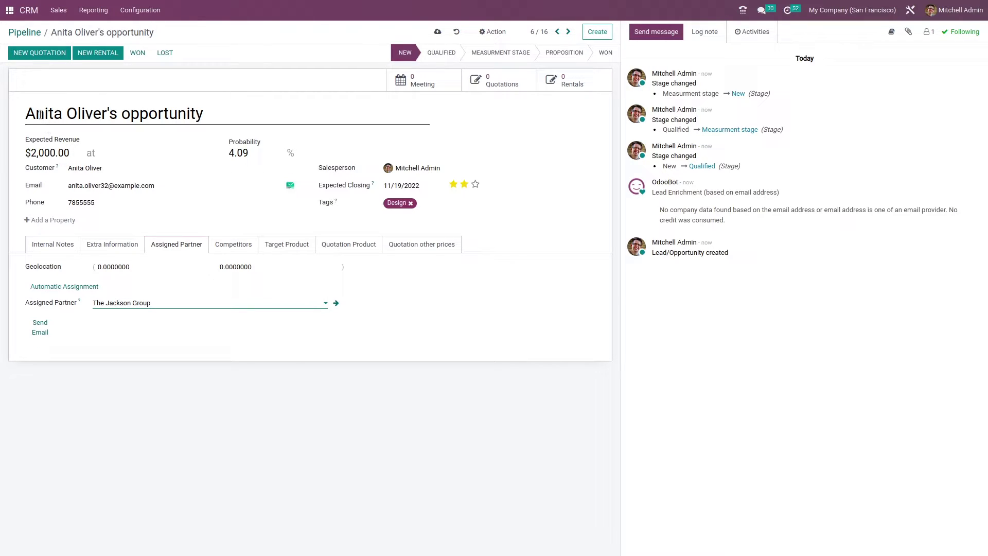
{"action": "left_click", "coordinate": [44, 58]}
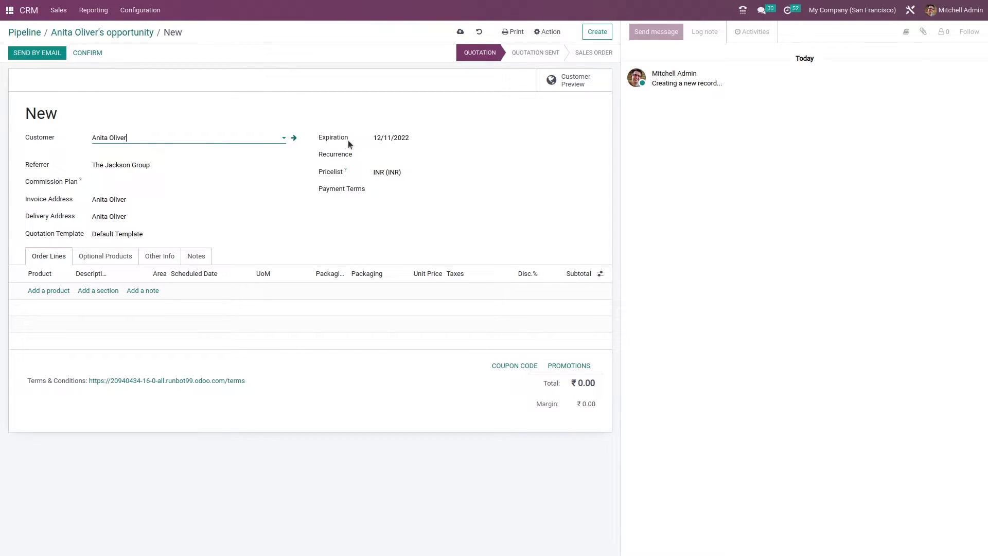
Step: Set the quotation's expiration to 12/16/2022 and pick Monthly recurrence
{"action": "left_click", "coordinate": [427, 138]}
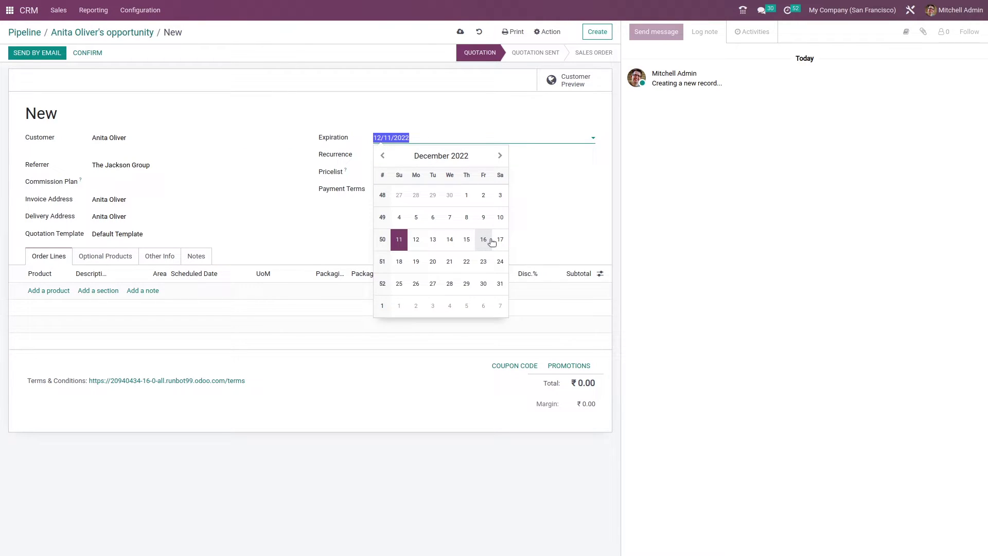
{"action": "left_click", "coordinate": [490, 240]}
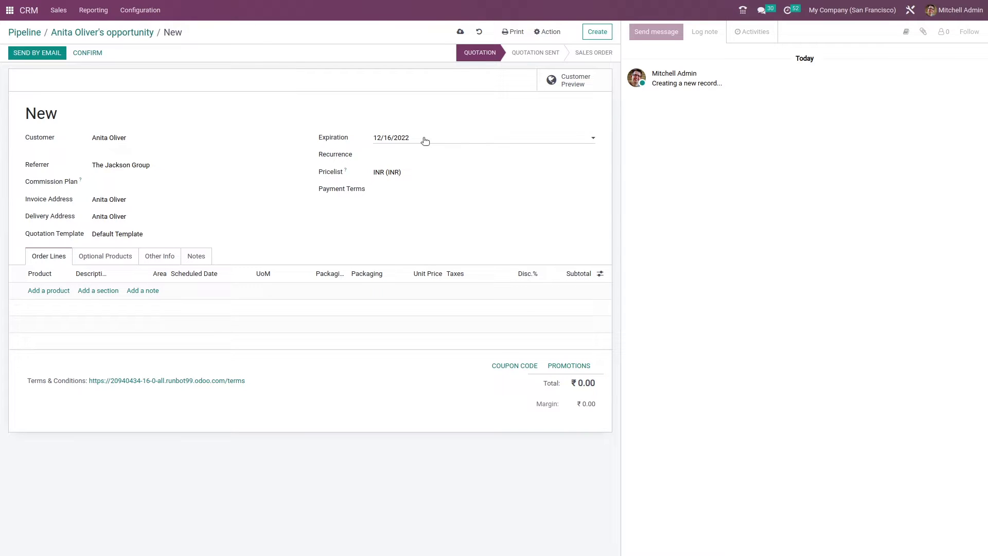
{"action": "left_click", "coordinate": [398, 152]}
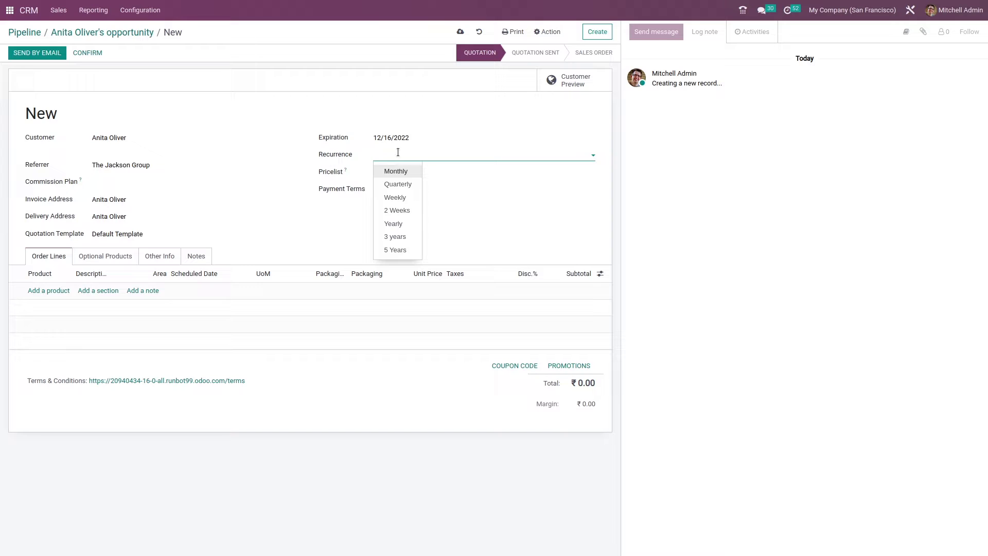
{"action": "left_click", "coordinate": [397, 171]}
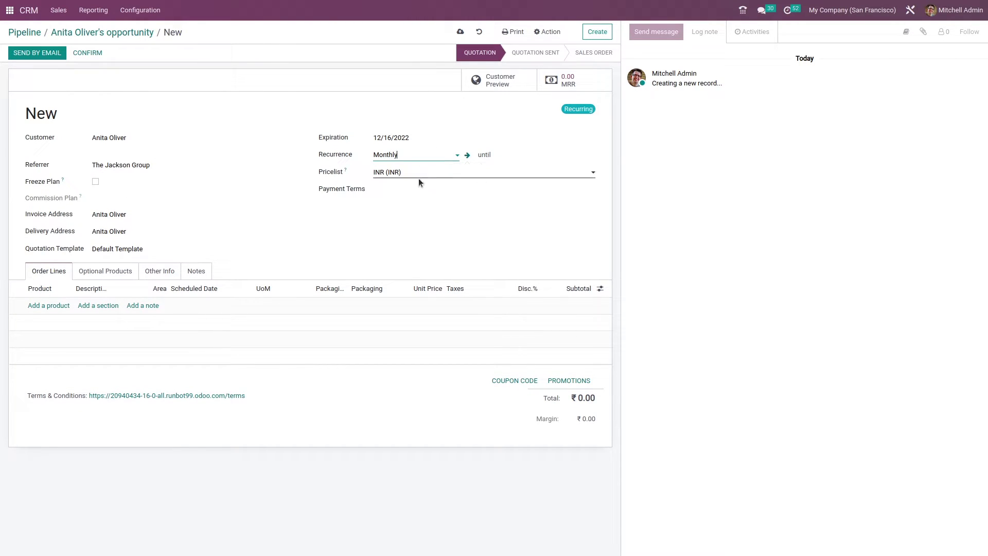
Step: Switch the pricelist to Public Pricelist (USD) and clear the recurrence value
{"action": "left_click", "coordinate": [413, 172]}
{"action": "left_click", "coordinate": [411, 186]}
{"action": "left_click", "coordinate": [419, 155]}
{"action": "key", "text": "BackSpace"}
{"action": "key", "text": "BackSpace"}
{"action": "key", "text": "BackSpace"}
{"action": "key", "text": "BackSpace"}
{"action": "key", "text": "BackSpace"}
{"action": "key", "text": "BackSpace"}
{"action": "left_click", "coordinate": [273, 205]}
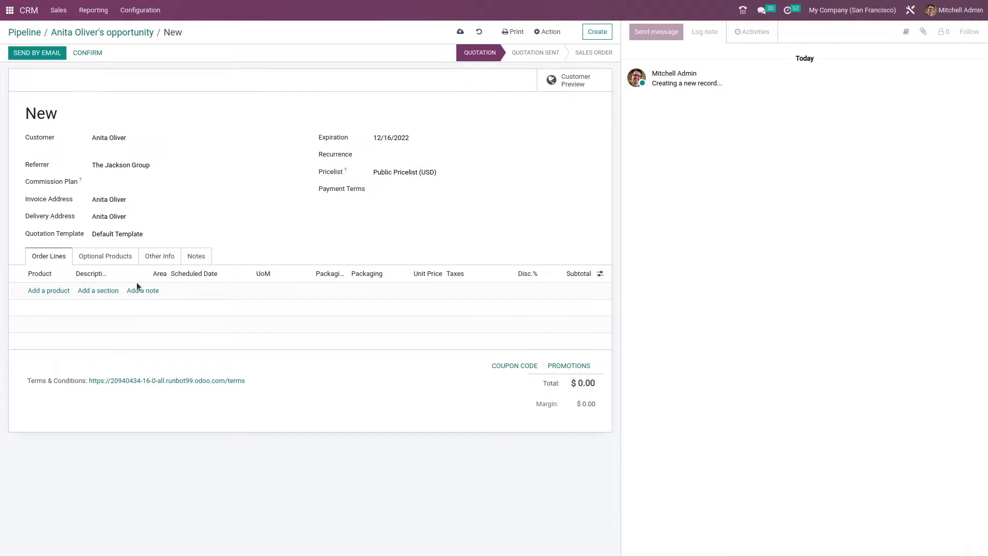
Step: Add Bacon Burger and Barrel B order lines and try confirming, which raises a vendor-price error
{"action": "left_click", "coordinate": [42, 289]}
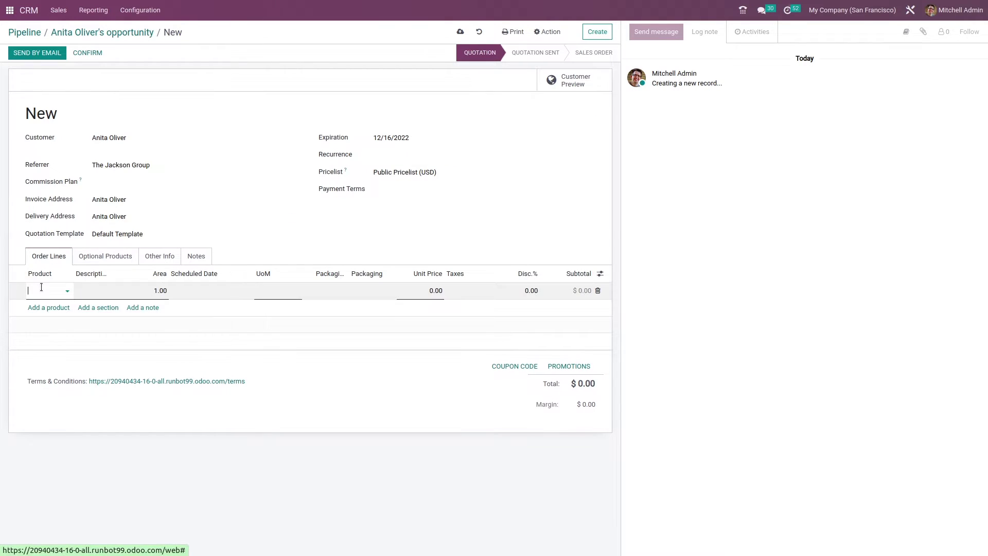
{"action": "left_click", "coordinate": [62, 290]}
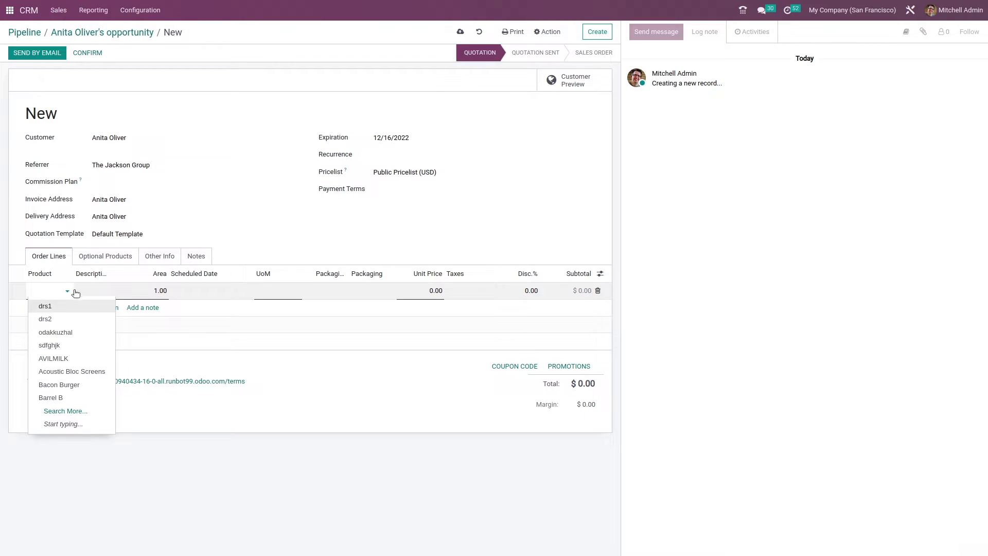
{"action": "left_click", "coordinate": [72, 388]}
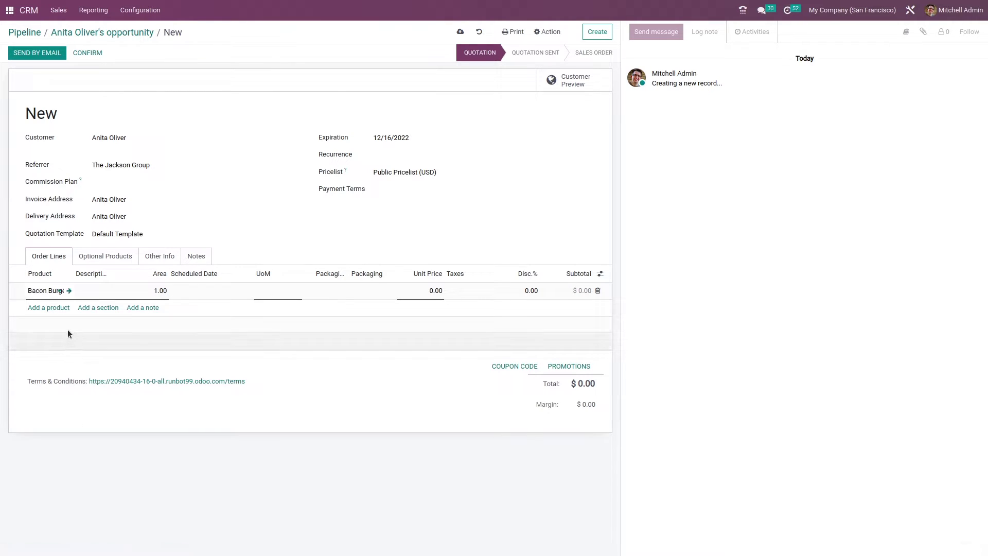
{"action": "left_click", "coordinate": [47, 310]}
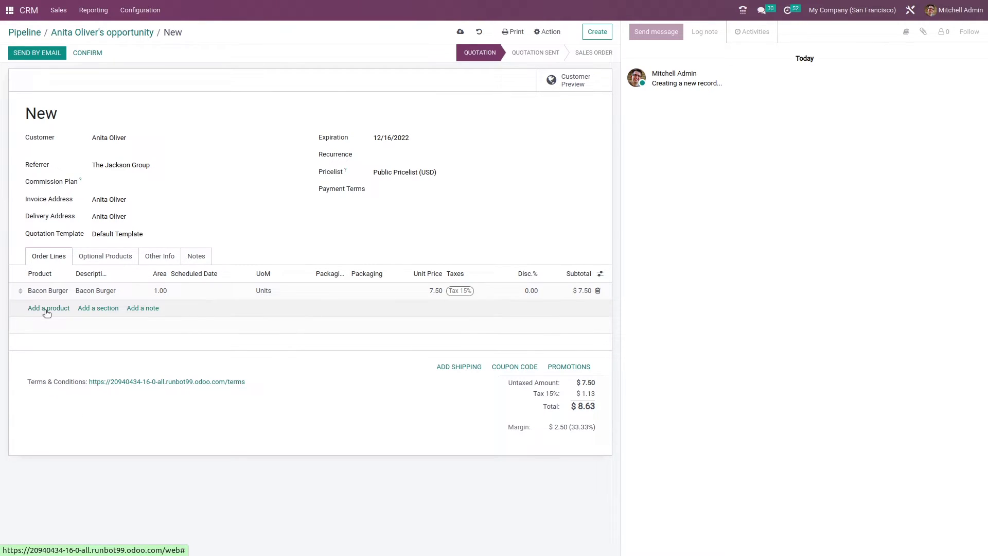
{"action": "left_click", "coordinate": [47, 309]}
{"action": "left_click", "coordinate": [57, 308]}
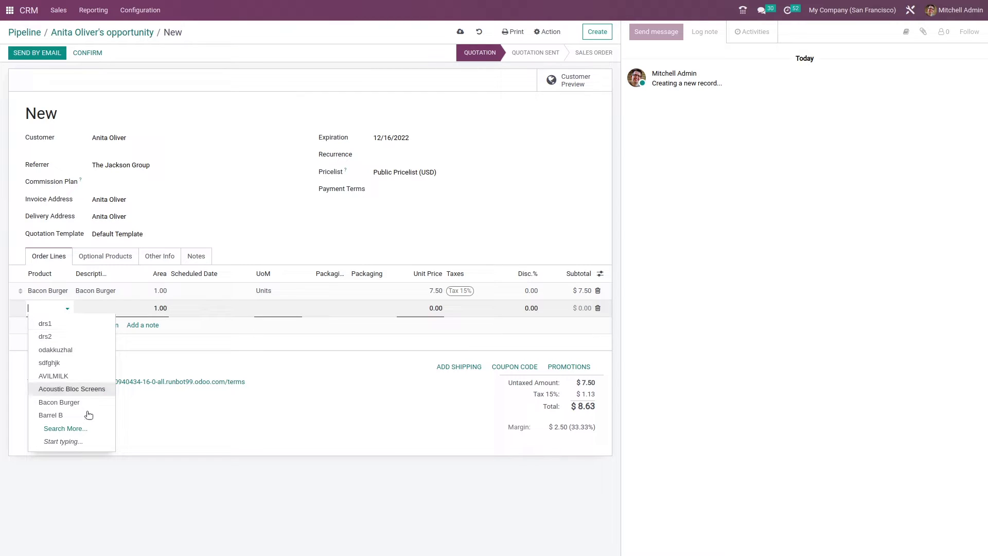
{"action": "left_click", "coordinate": [70, 416]}
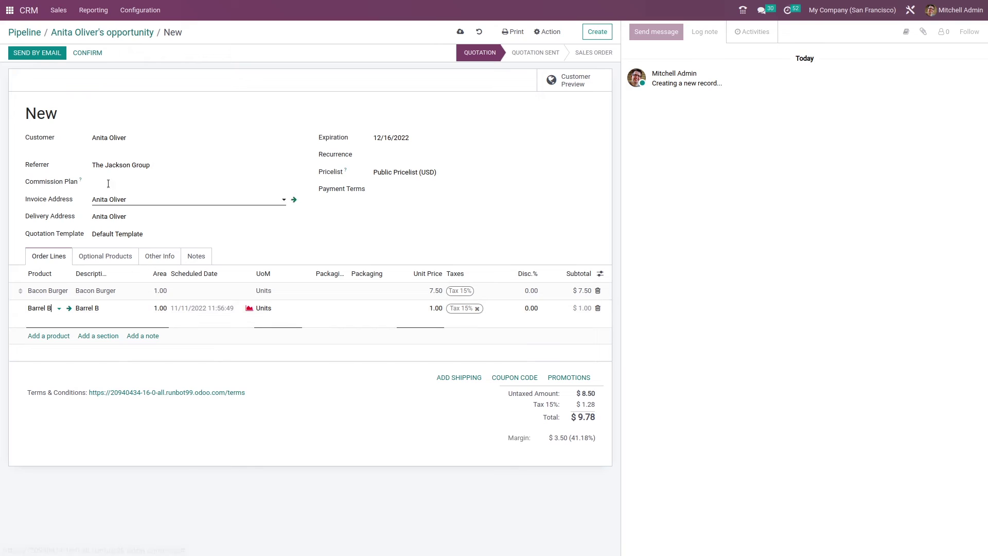
{"action": "left_click", "coordinate": [72, 53]}
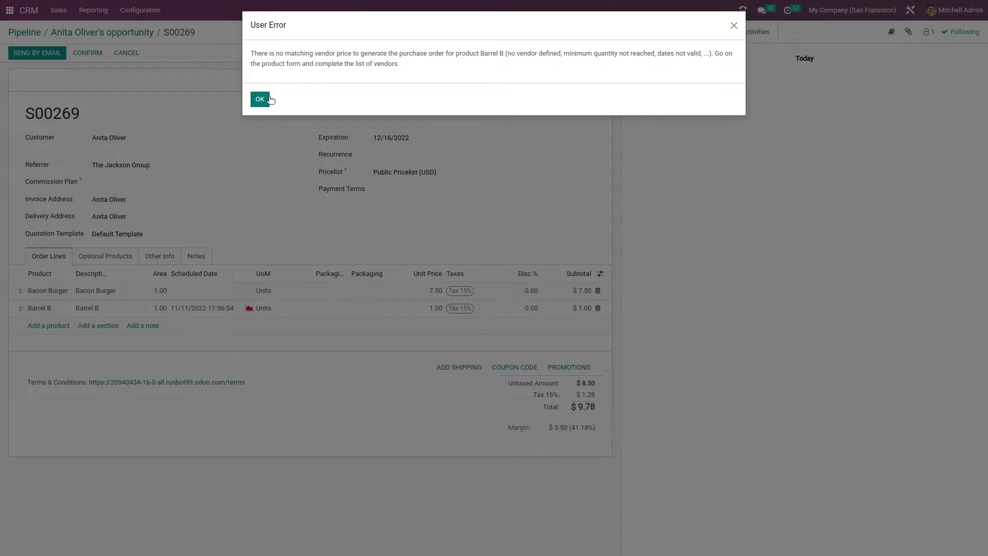
Step: Dismiss the error, delete the Barrel B line, and confirm the Bacon Burger order
{"action": "left_click", "coordinate": [261, 100]}
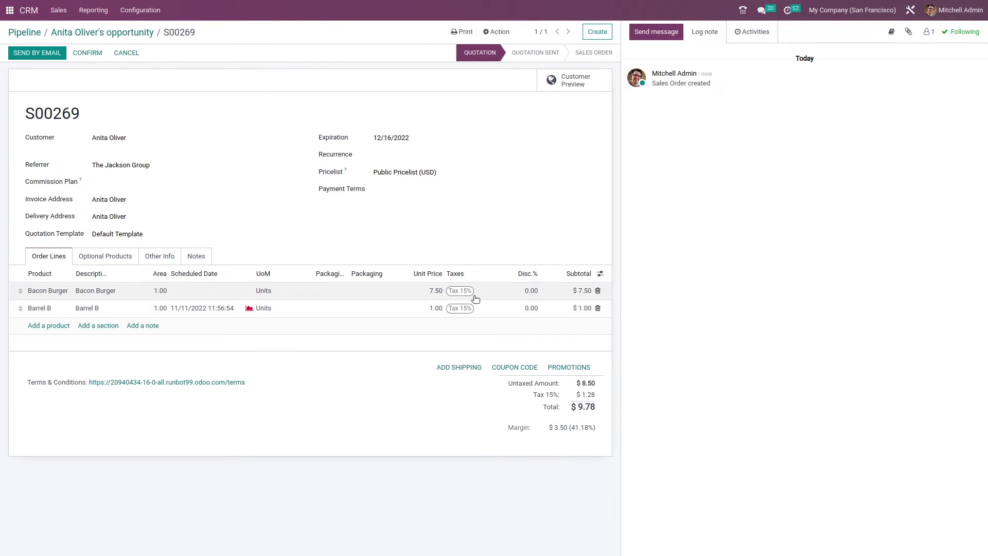
{"action": "left_click", "coordinate": [597, 308]}
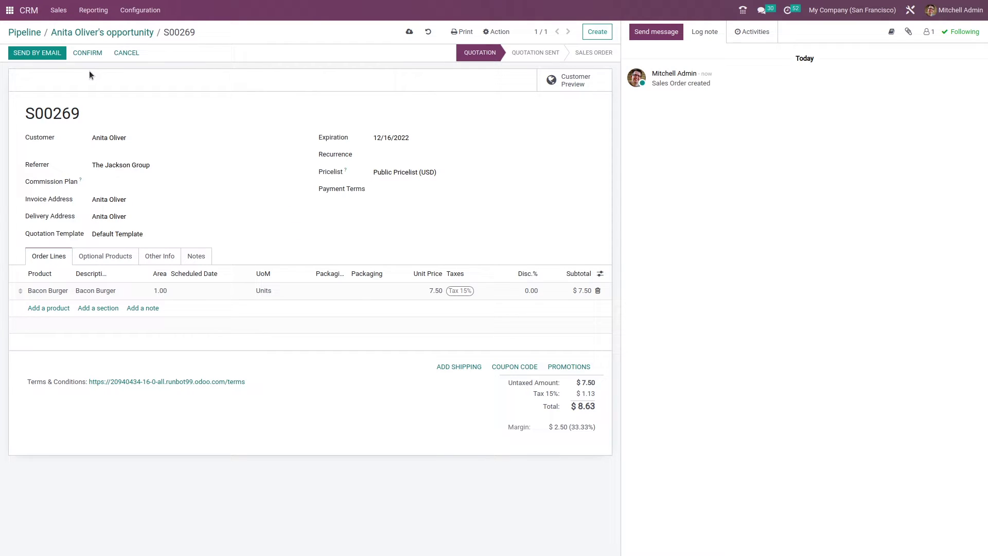
{"action": "left_click", "coordinate": [87, 55]}
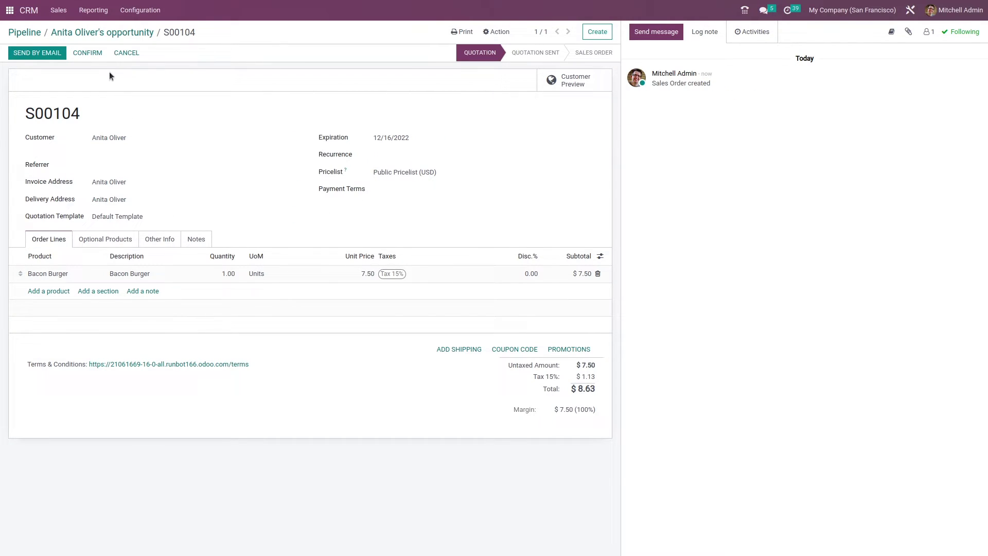
{"action": "left_click", "coordinate": [82, 54]}
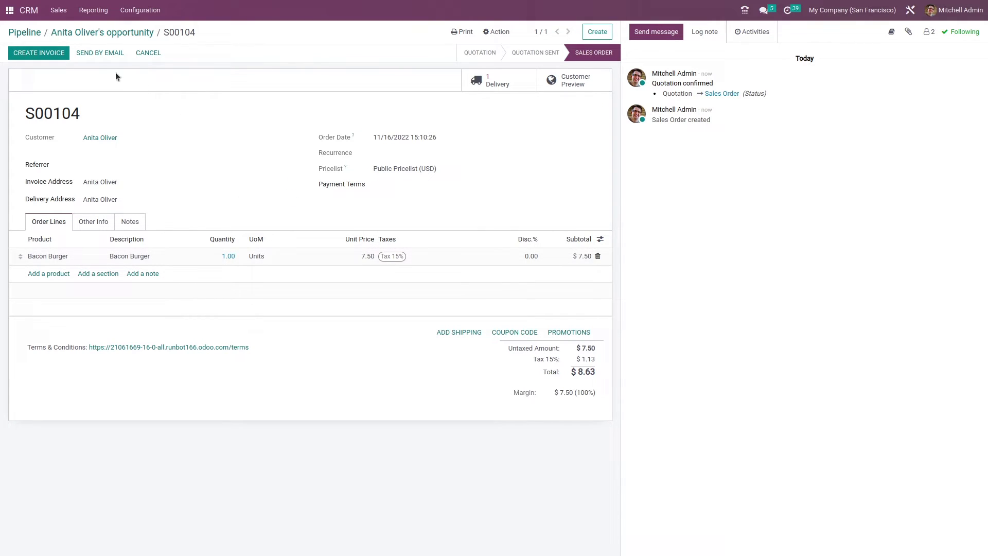
Step: Send the customer the order confirmation email with S00104.pdf attached
{"action": "left_click", "coordinate": [97, 53]}
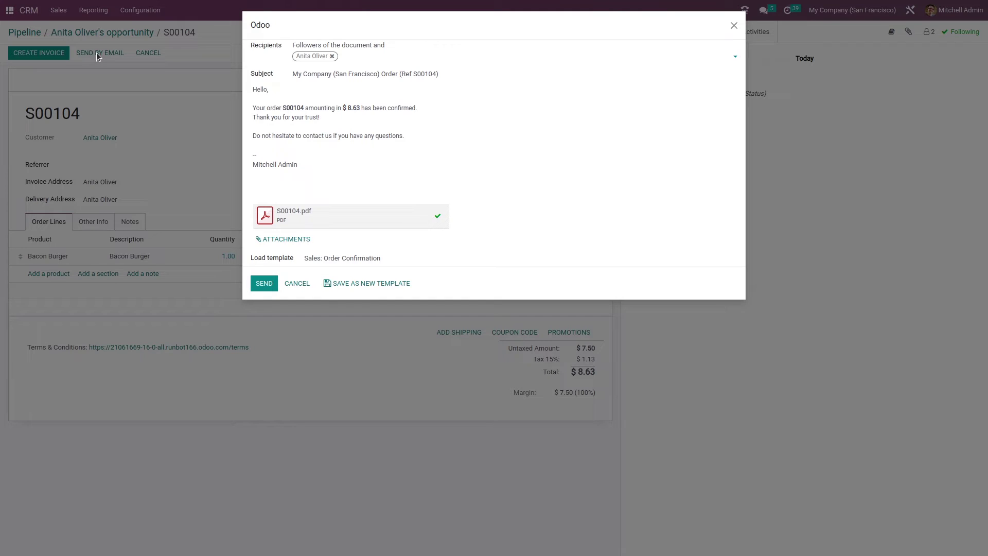
{"action": "left_click", "coordinate": [384, 55]}
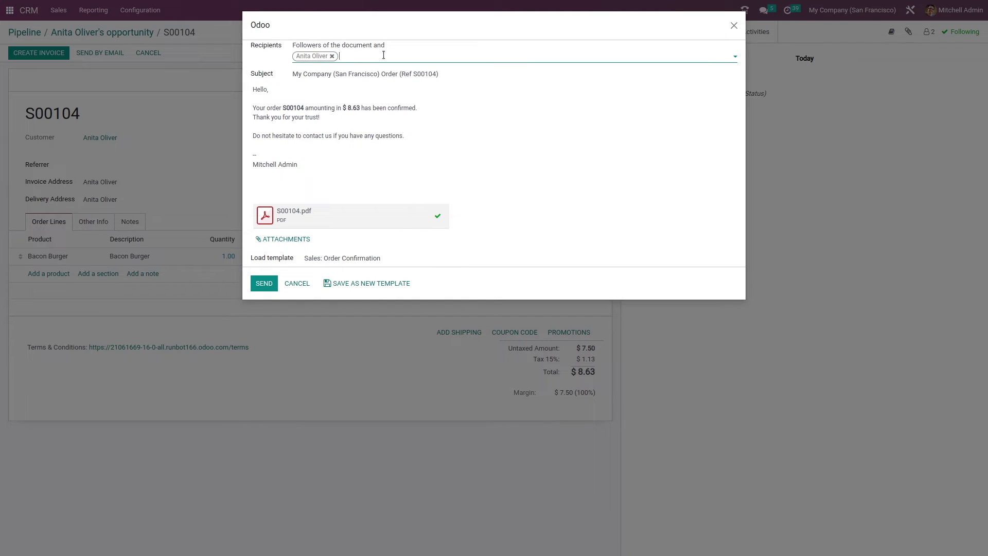
{"action": "left_click", "coordinate": [410, 135]}
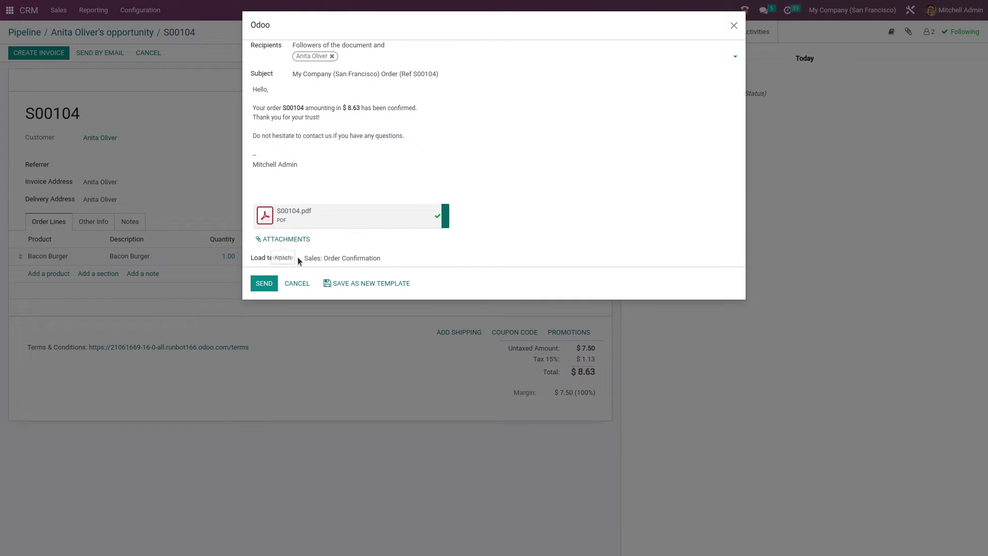
{"action": "left_click", "coordinate": [264, 284]}
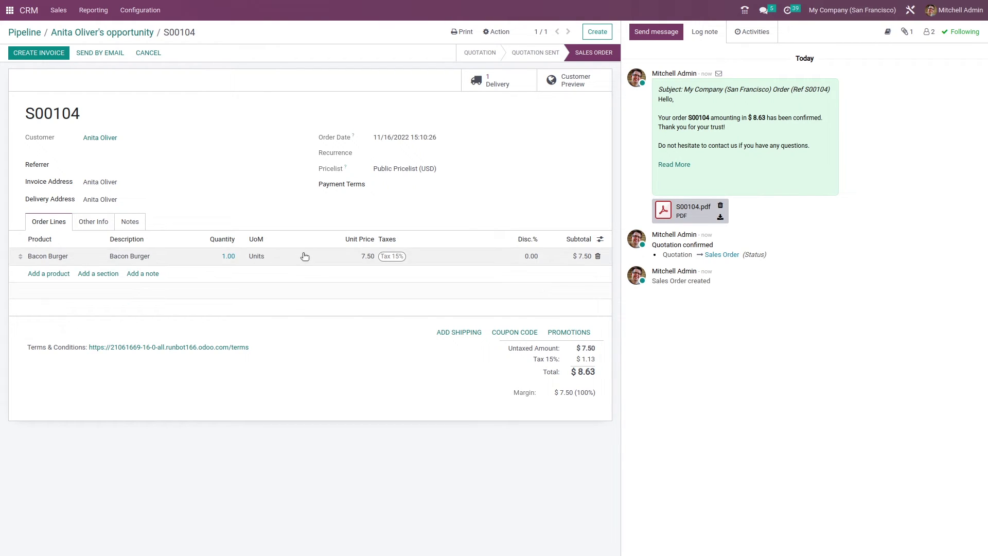
Step: In Sales, filter the list to Sales Orders and remove the My Quotations filter
{"action": "left_click", "coordinate": [9, 16]}
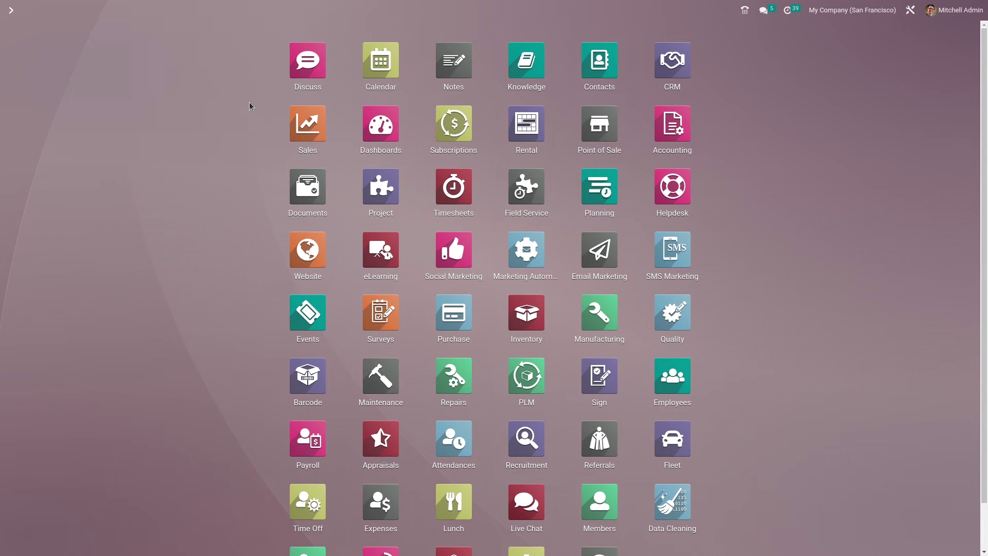
{"action": "left_click", "coordinate": [307, 139]}
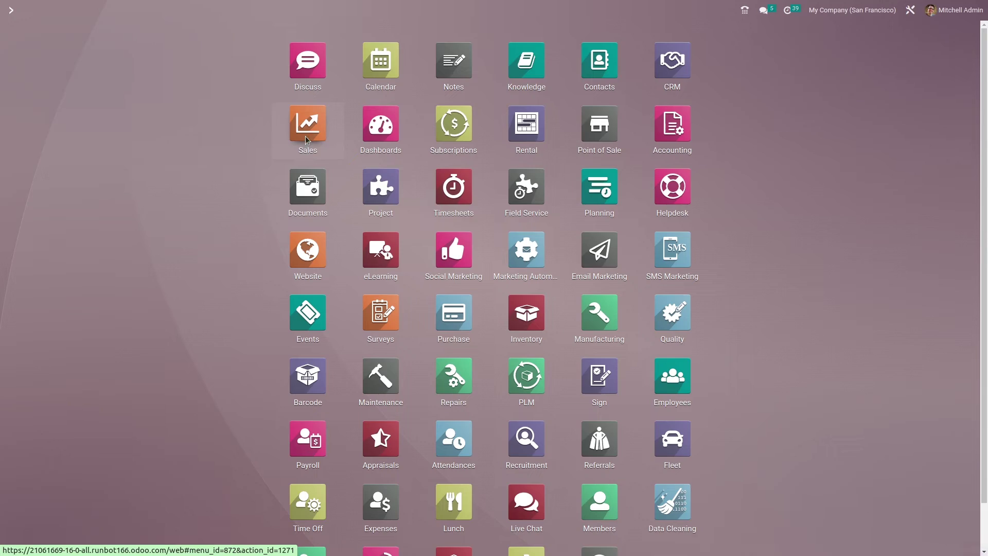
{"action": "left_click", "coordinate": [517, 48]}
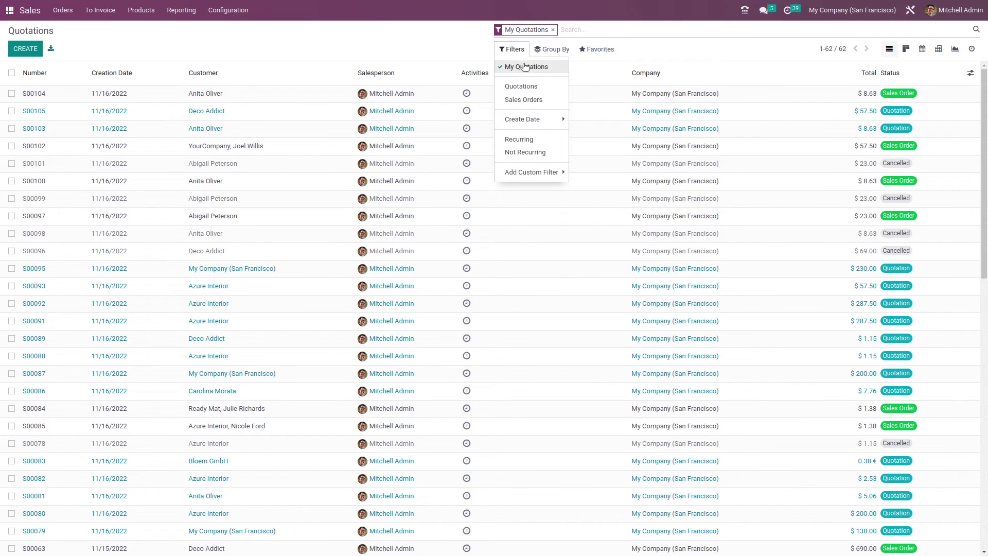
{"action": "left_click", "coordinate": [528, 100]}
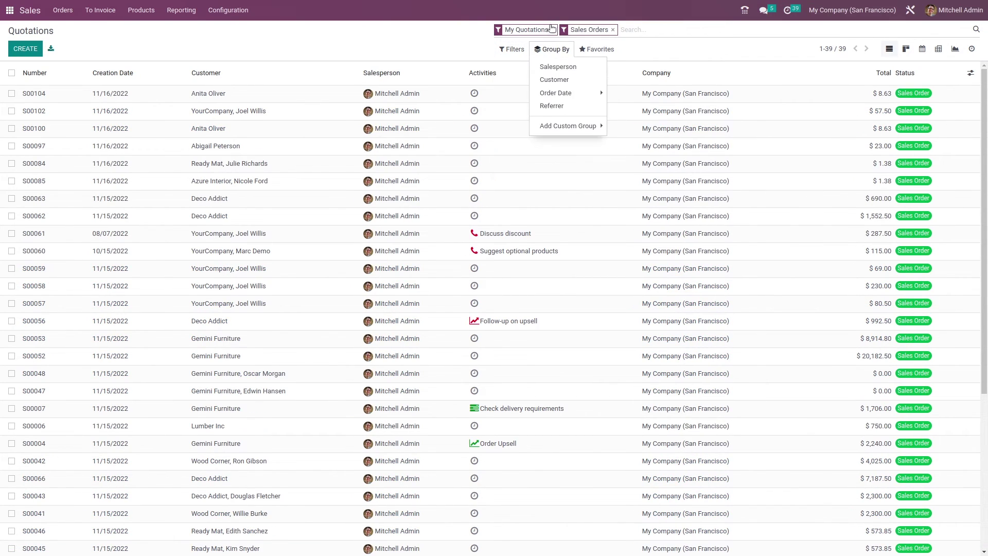
{"action": "left_click", "coordinate": [552, 29]}
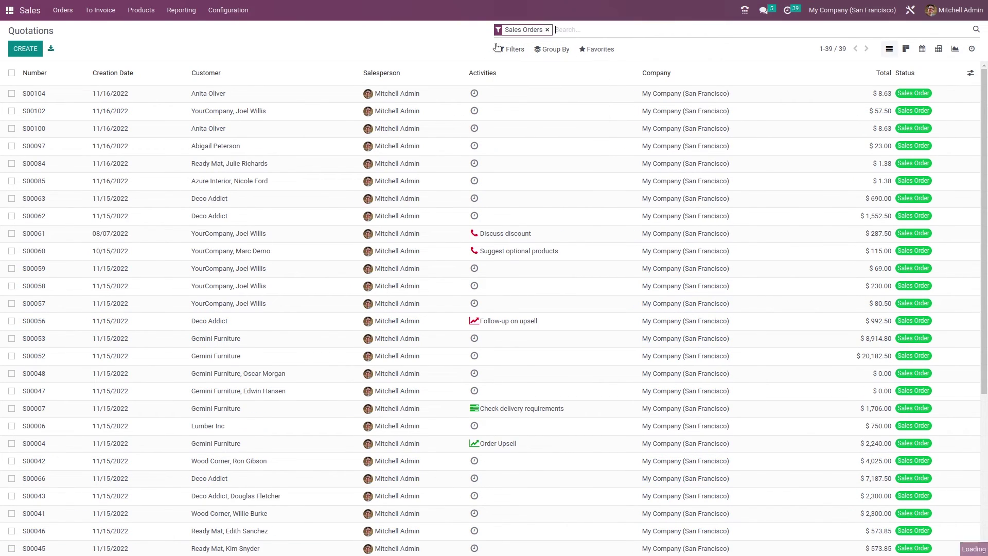
Step: Open sales order S00104, then return to the apps home screen
{"action": "left_click", "coordinate": [255, 103]}
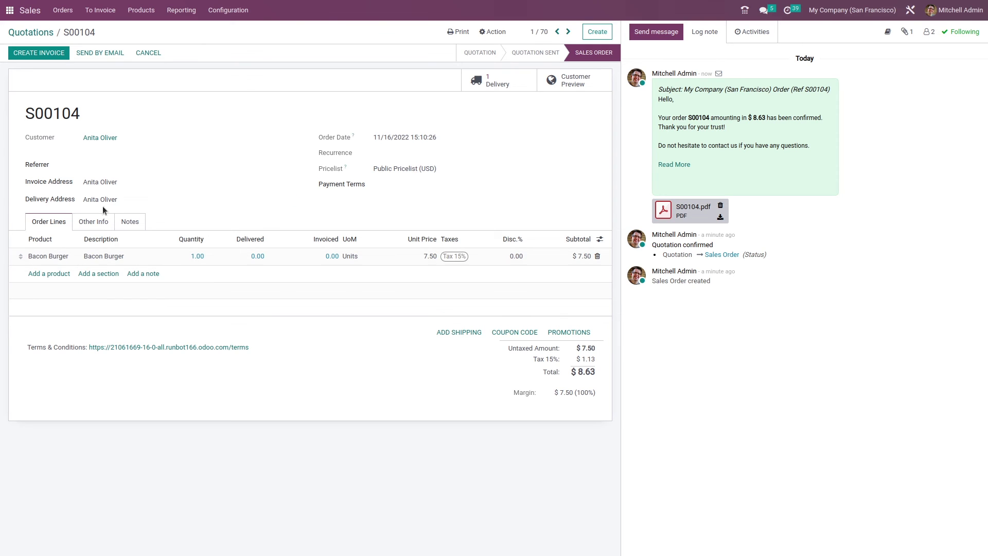
{"action": "left_click", "coordinate": [20, 15]}
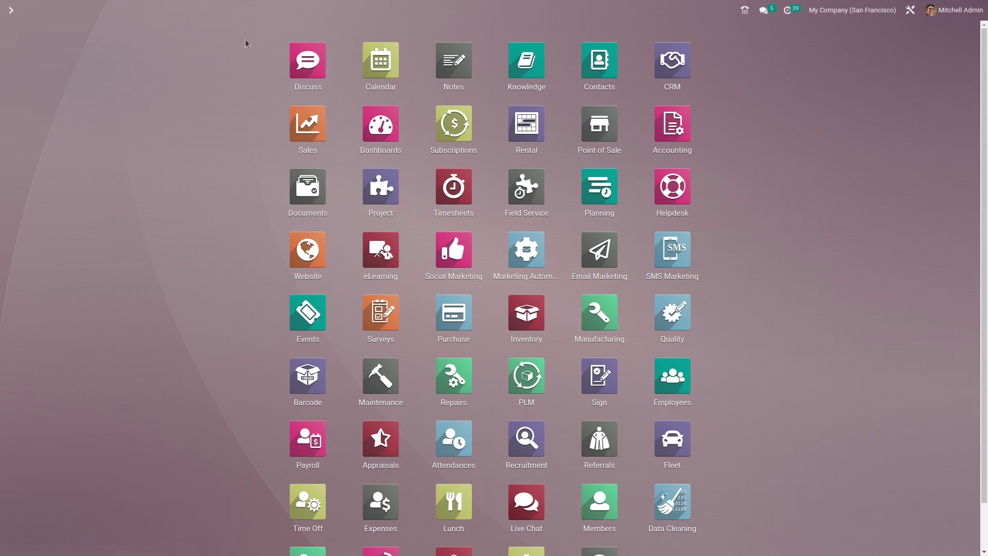